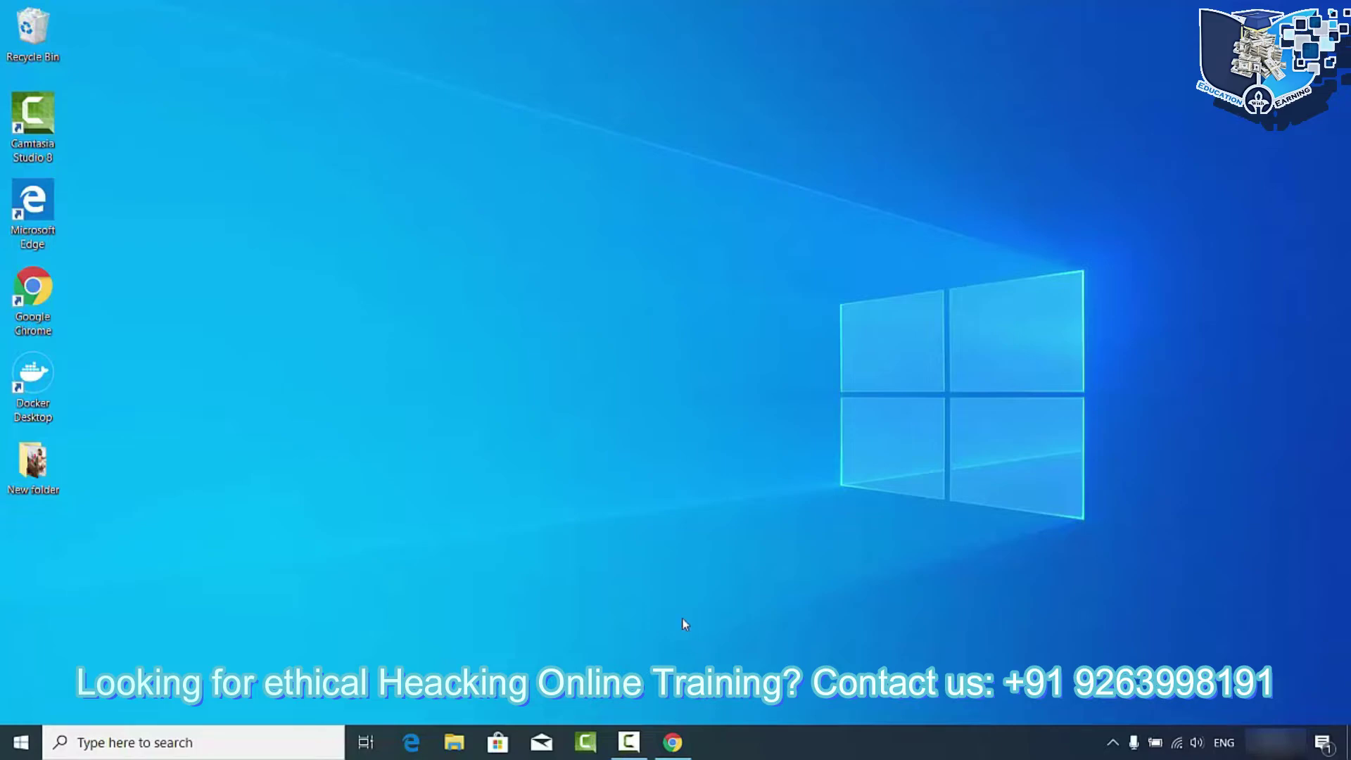
Switch to Chrome and open the Oracle VM VirtualBox downloads page from the search results.
click(673, 743)
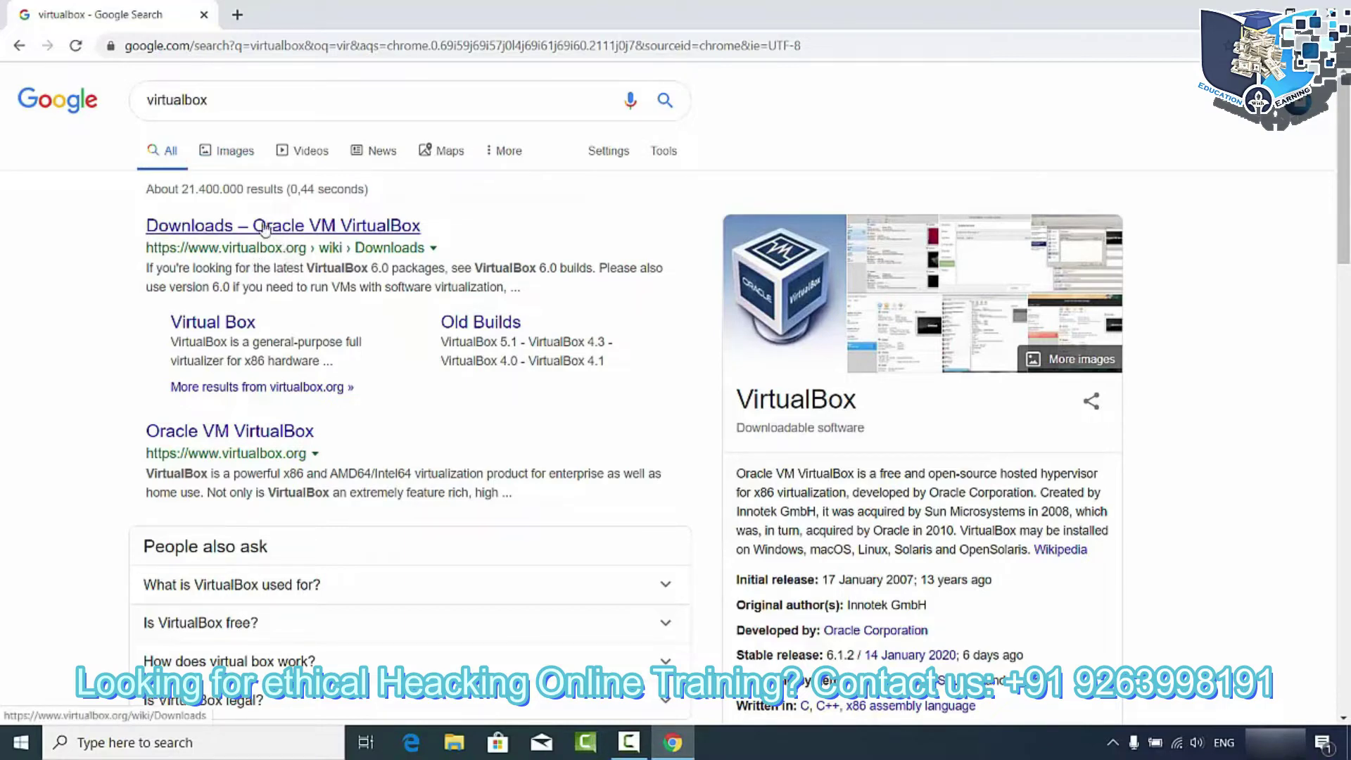
click(227, 224)
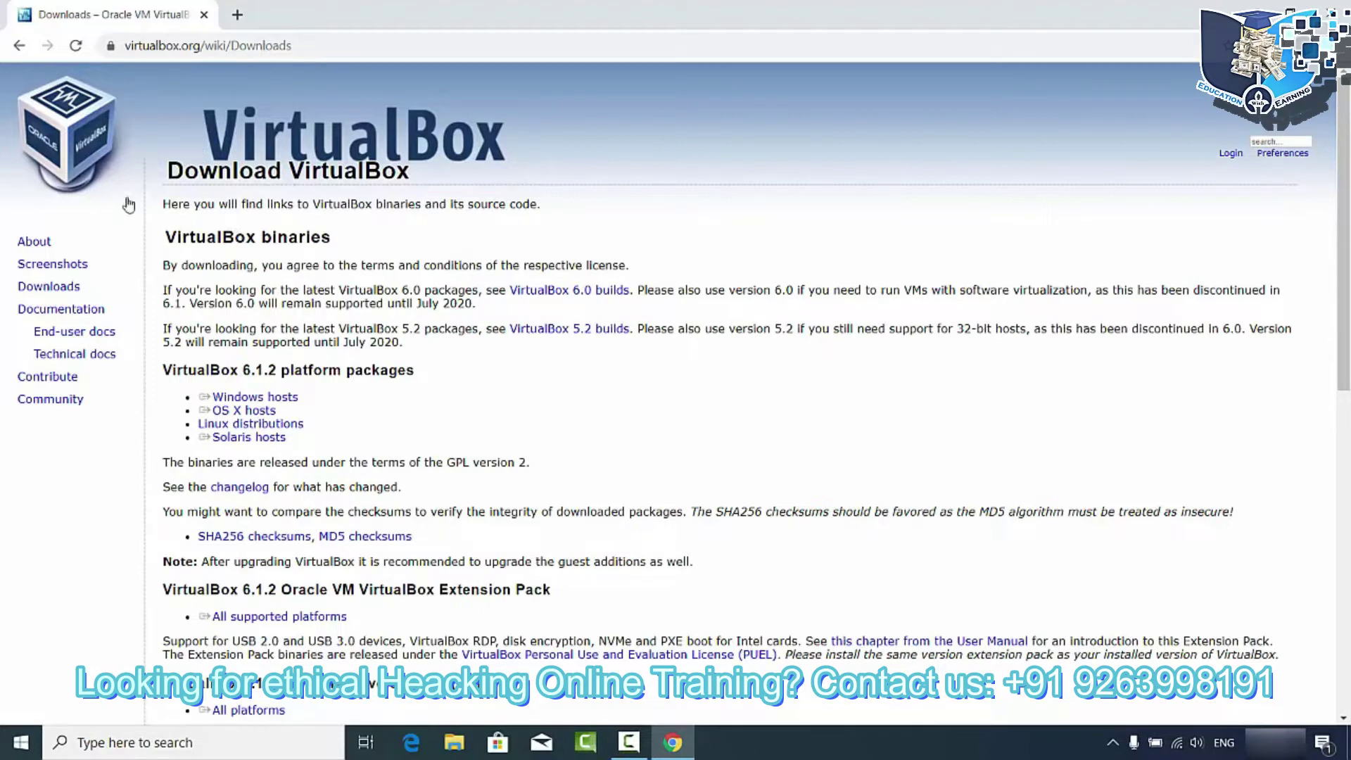
double_click(60, 288)
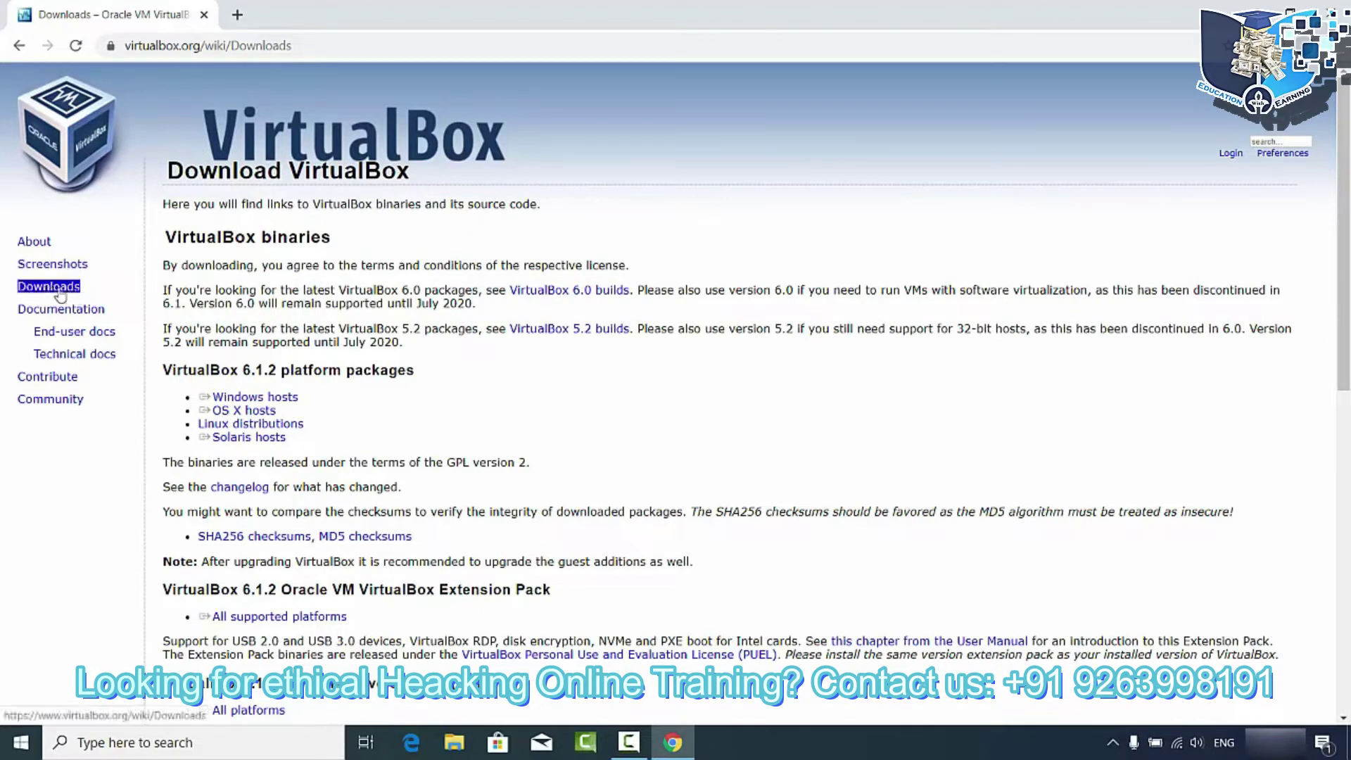
click(251, 292)
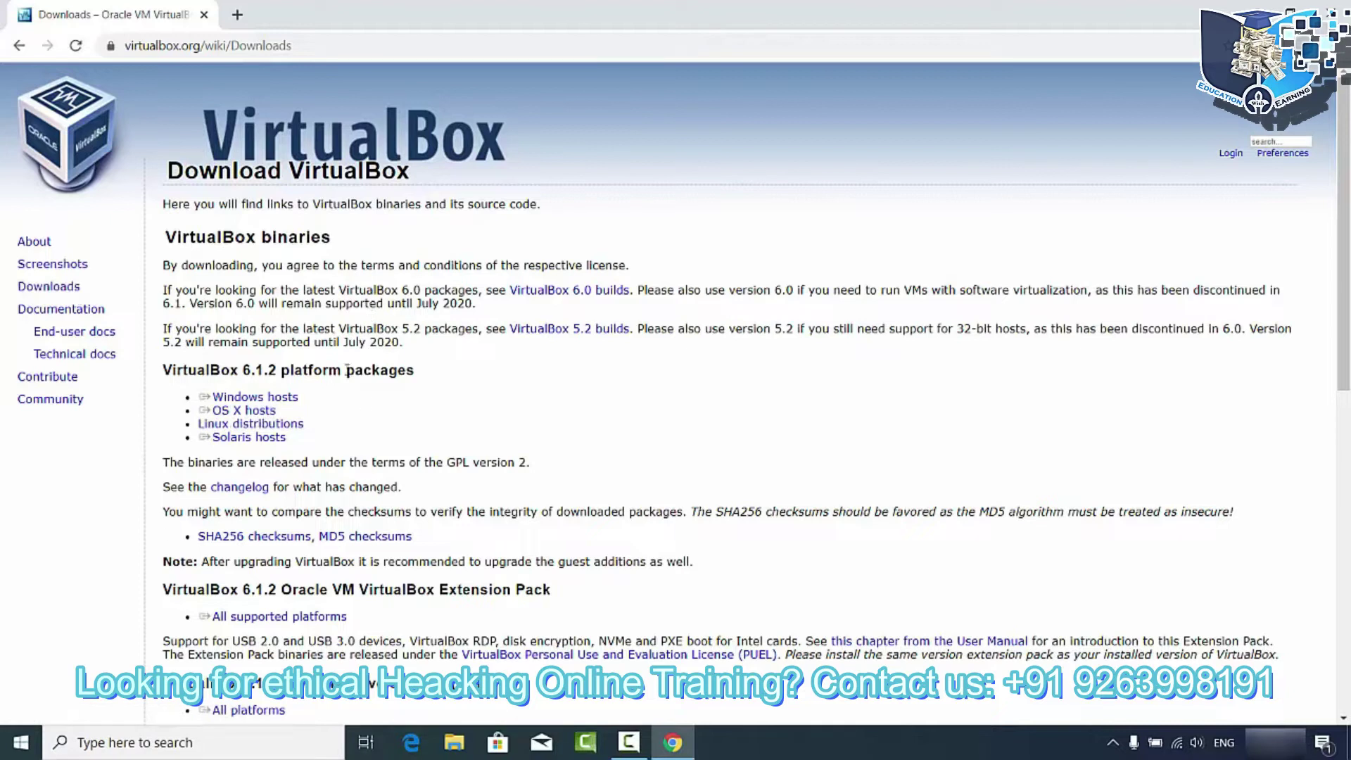
Download the VirtualBox 6.1.2 platform package for Windows hosts.
triple_click(279, 403)
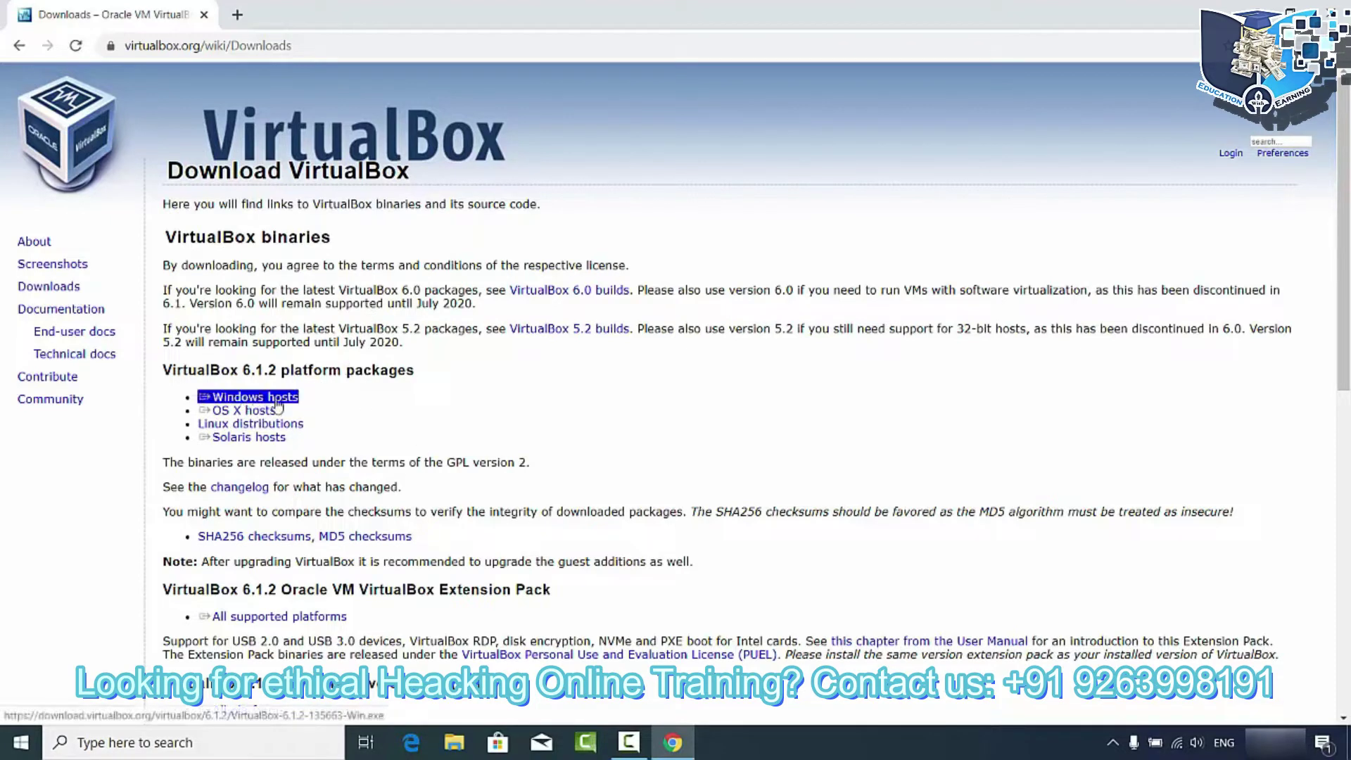
click(239, 403)
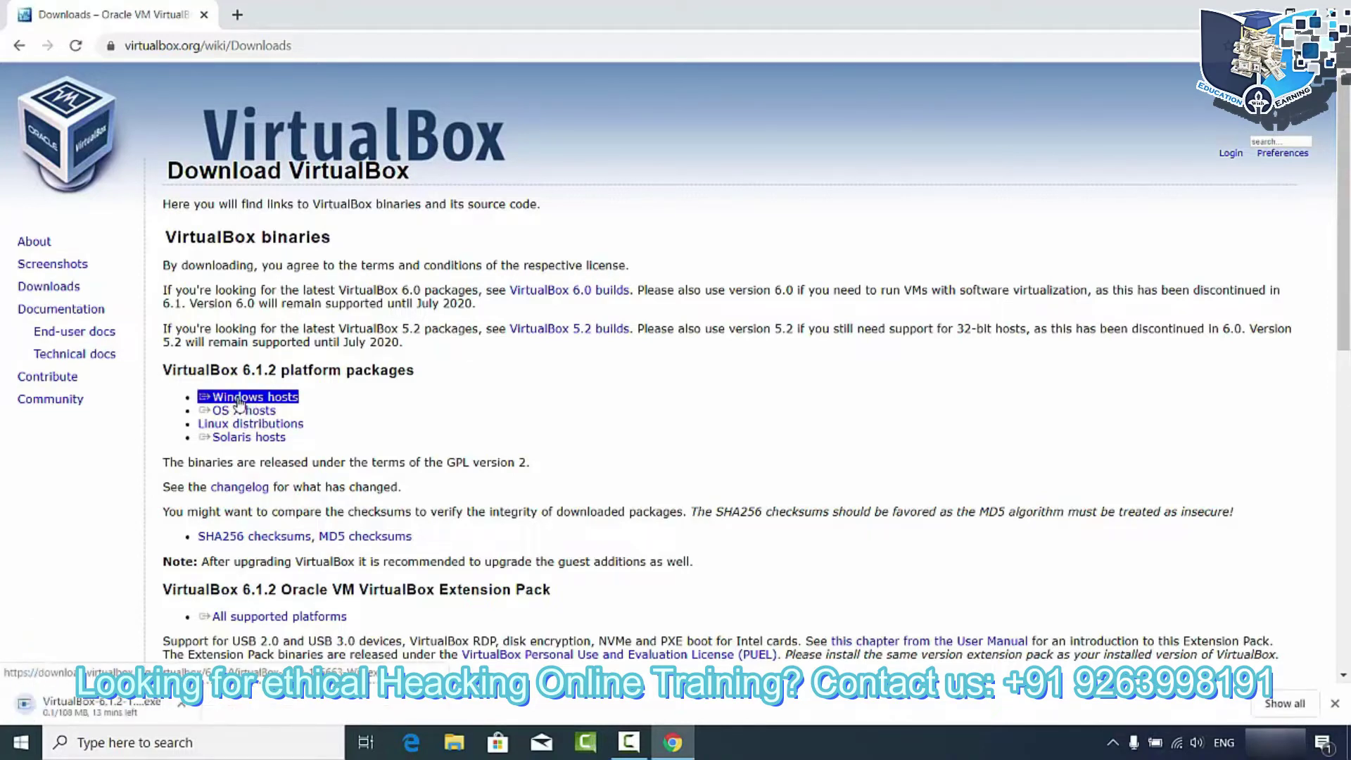
triple_click(232, 425)
click(233, 428)
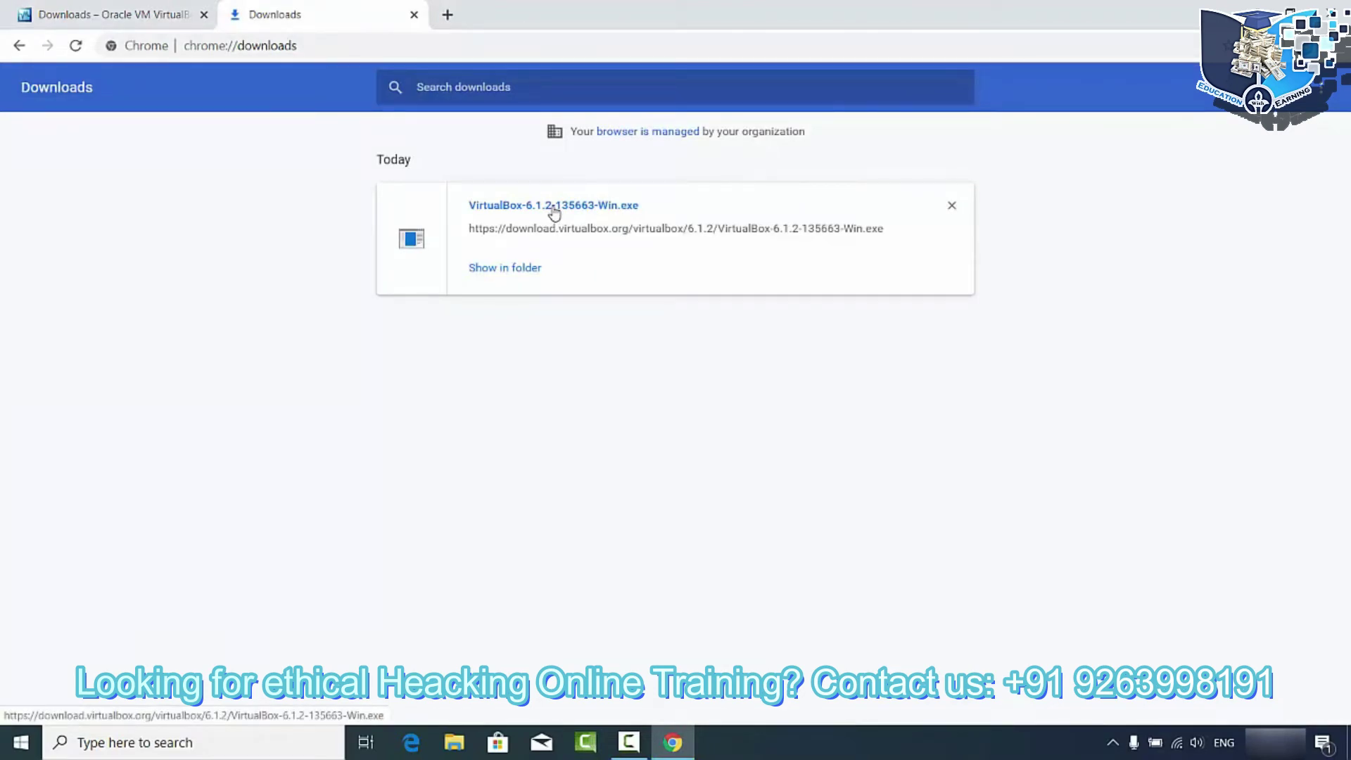
Run the downloaded VirtualBox installer and start the installation with the default features, location and shortcut options, accepting the network interface reset.
click(554, 209)
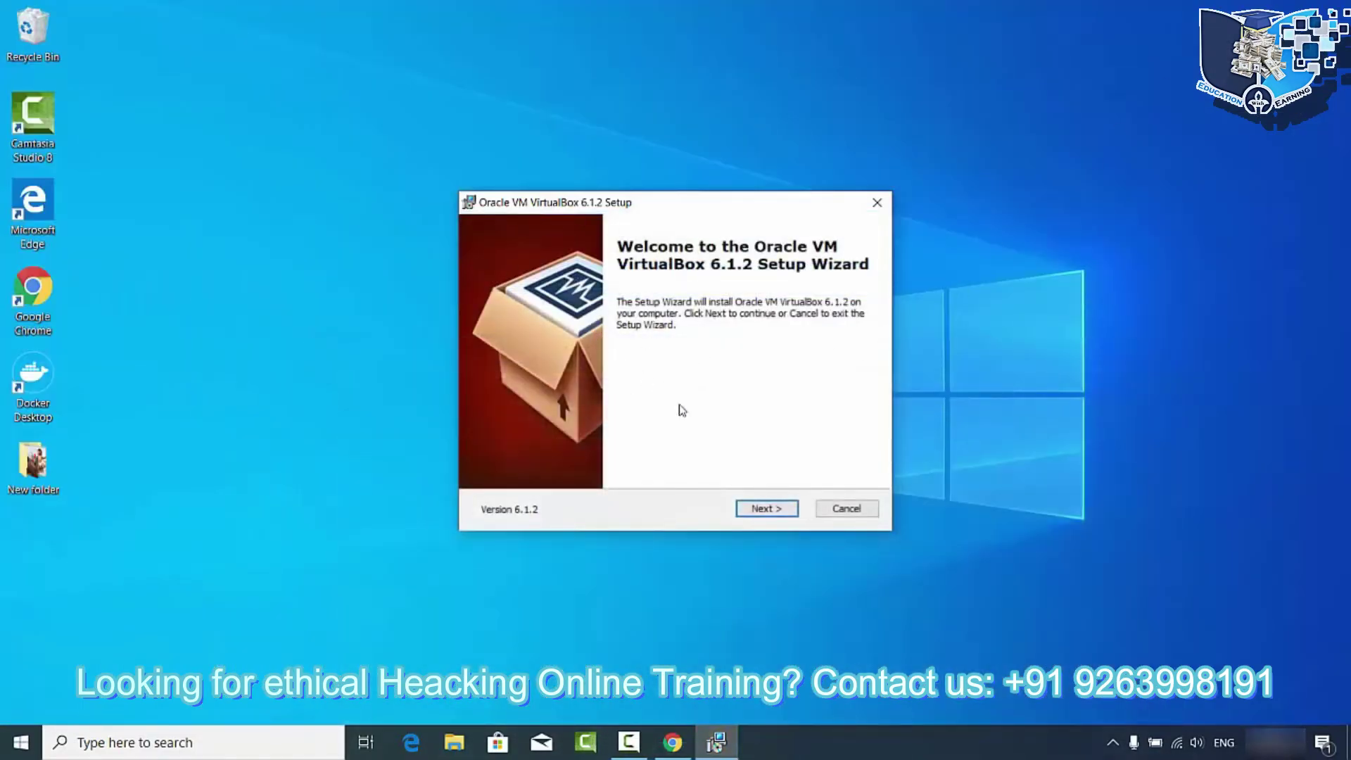
click(764, 516)
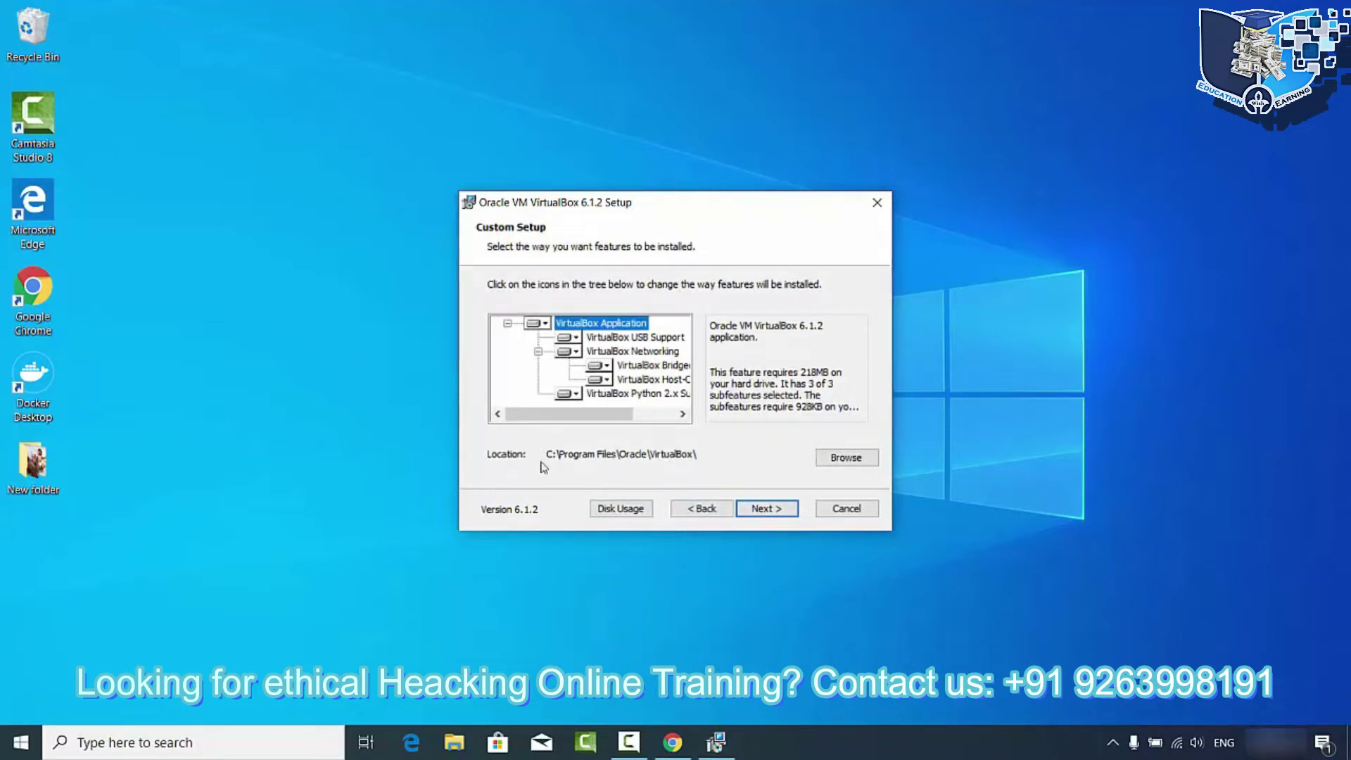
click(762, 514)
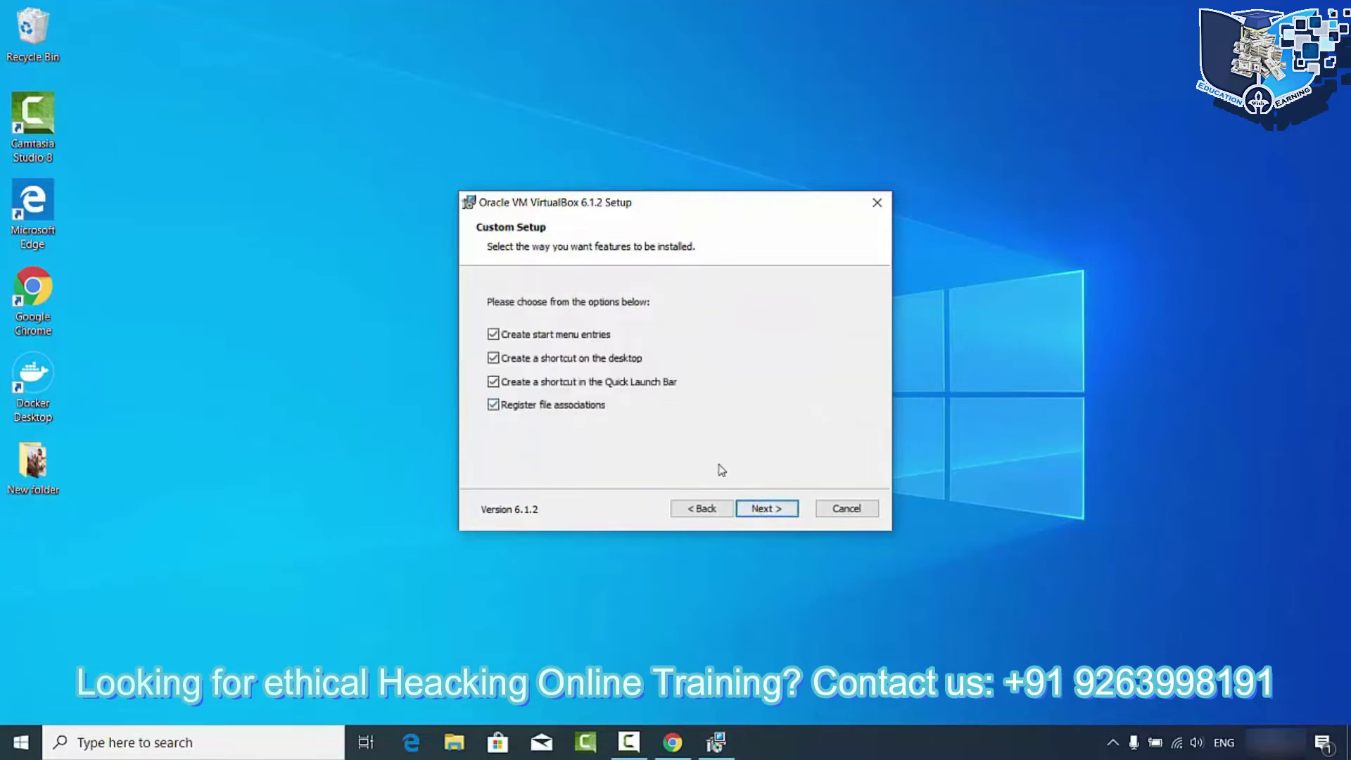
click(775, 514)
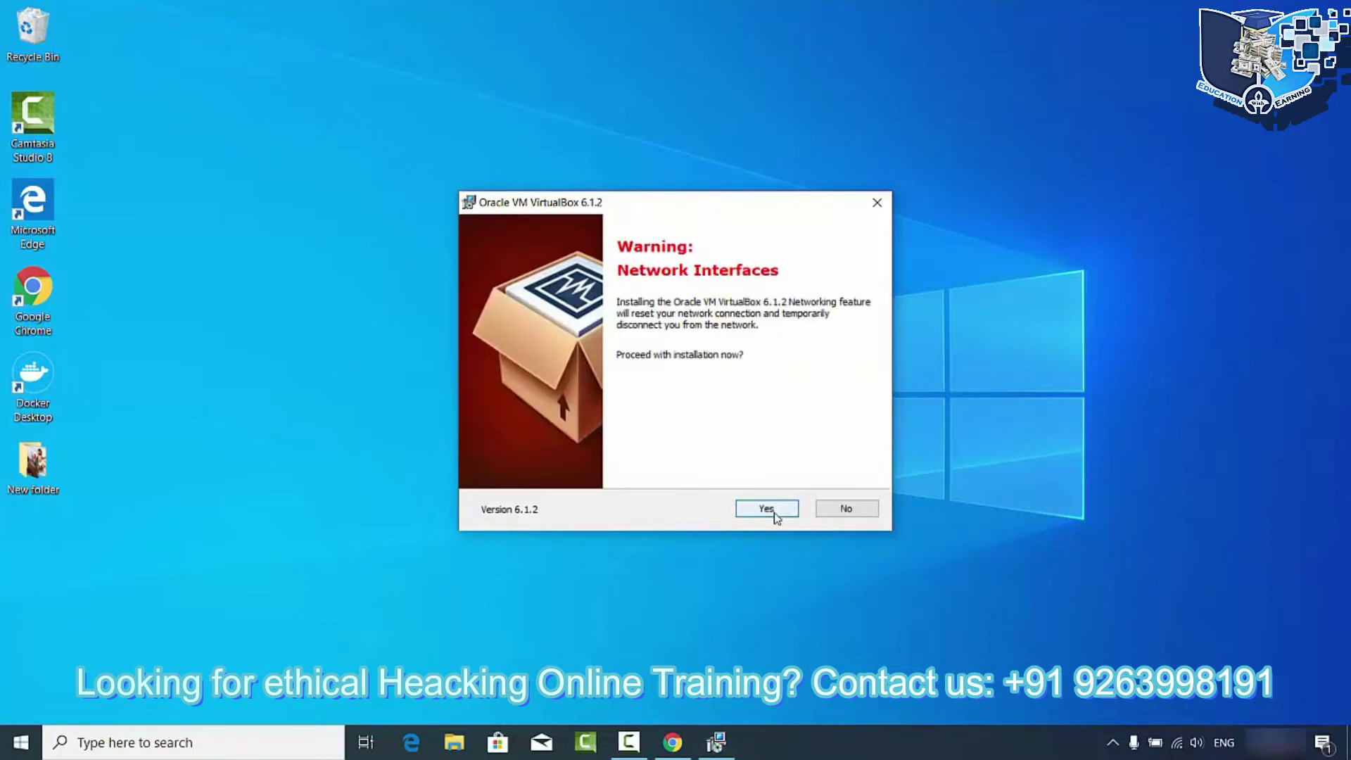
click(774, 512)
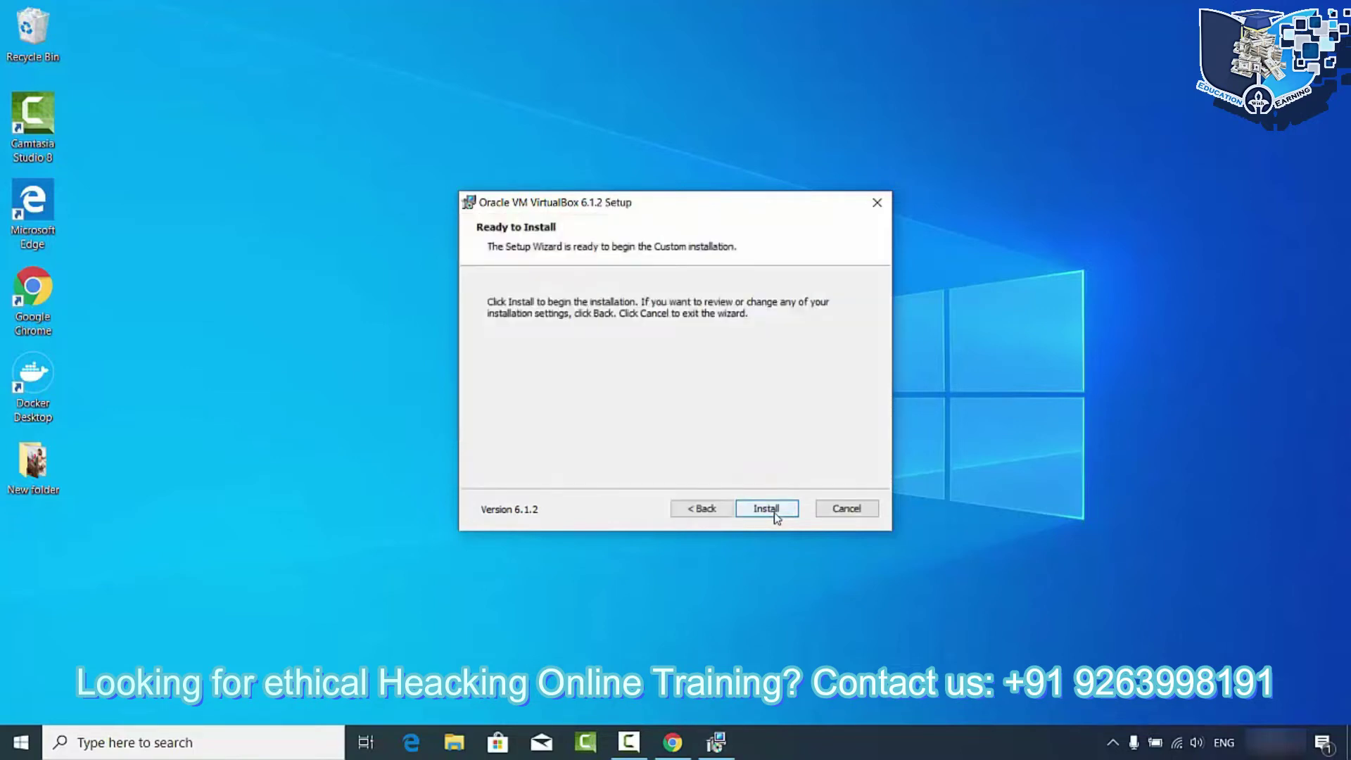
click(774, 513)
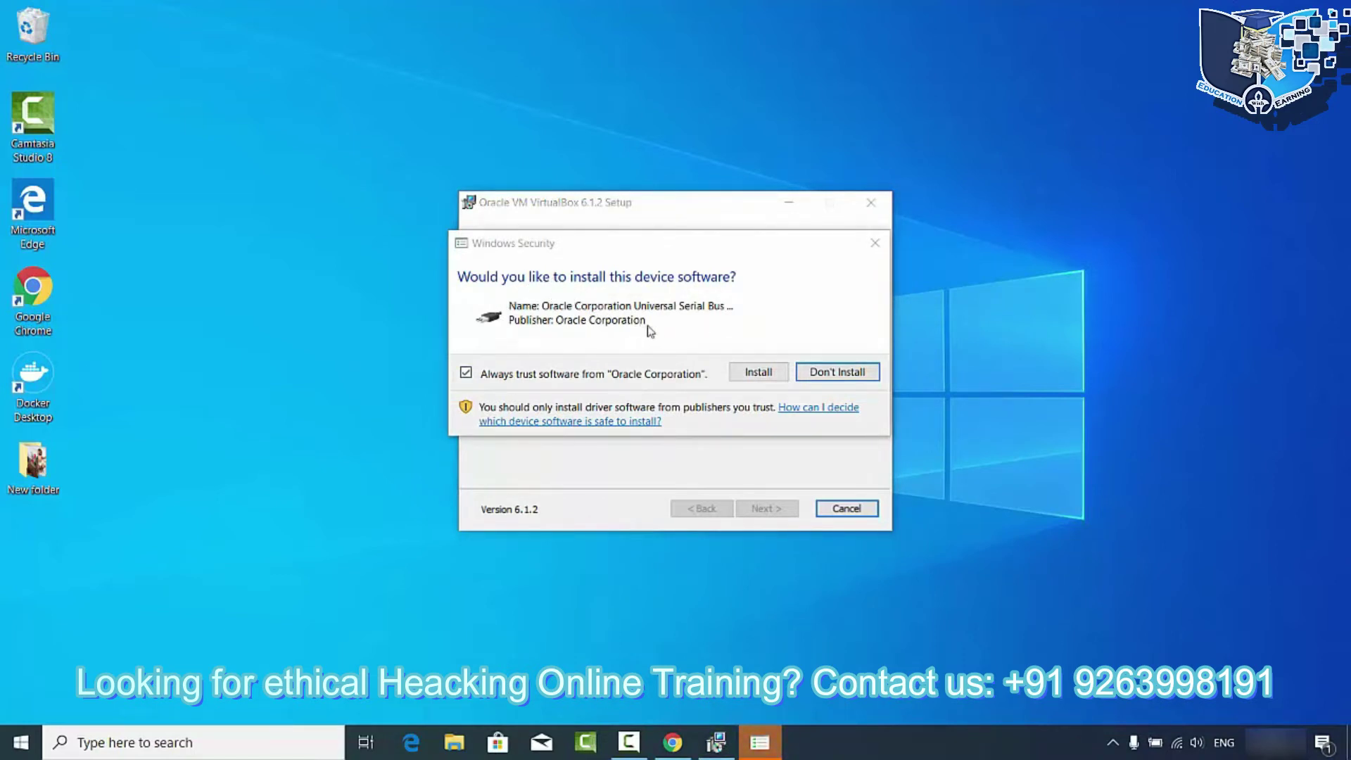
Allow the Oracle device software to install, and finish the setup with VirtualBox set to start after installation.
click(744, 377)
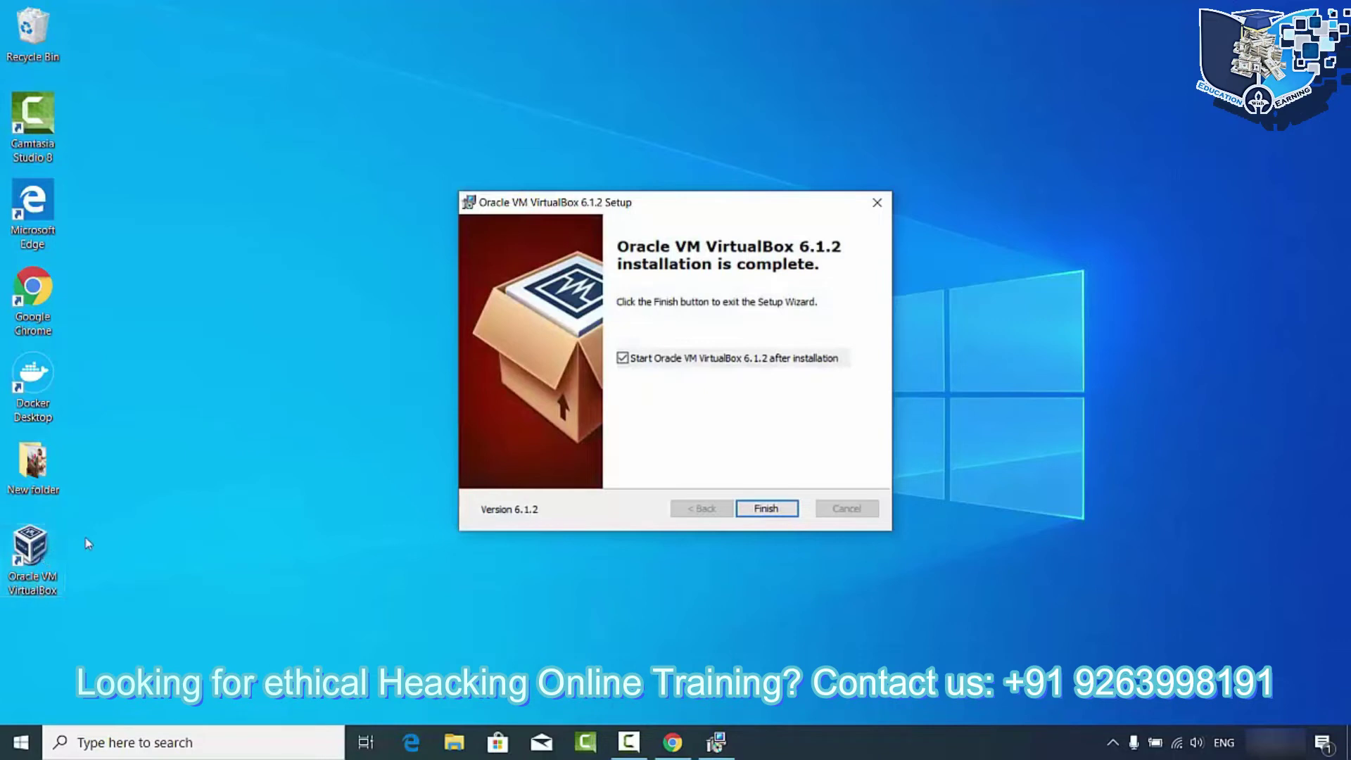
click(437, 271)
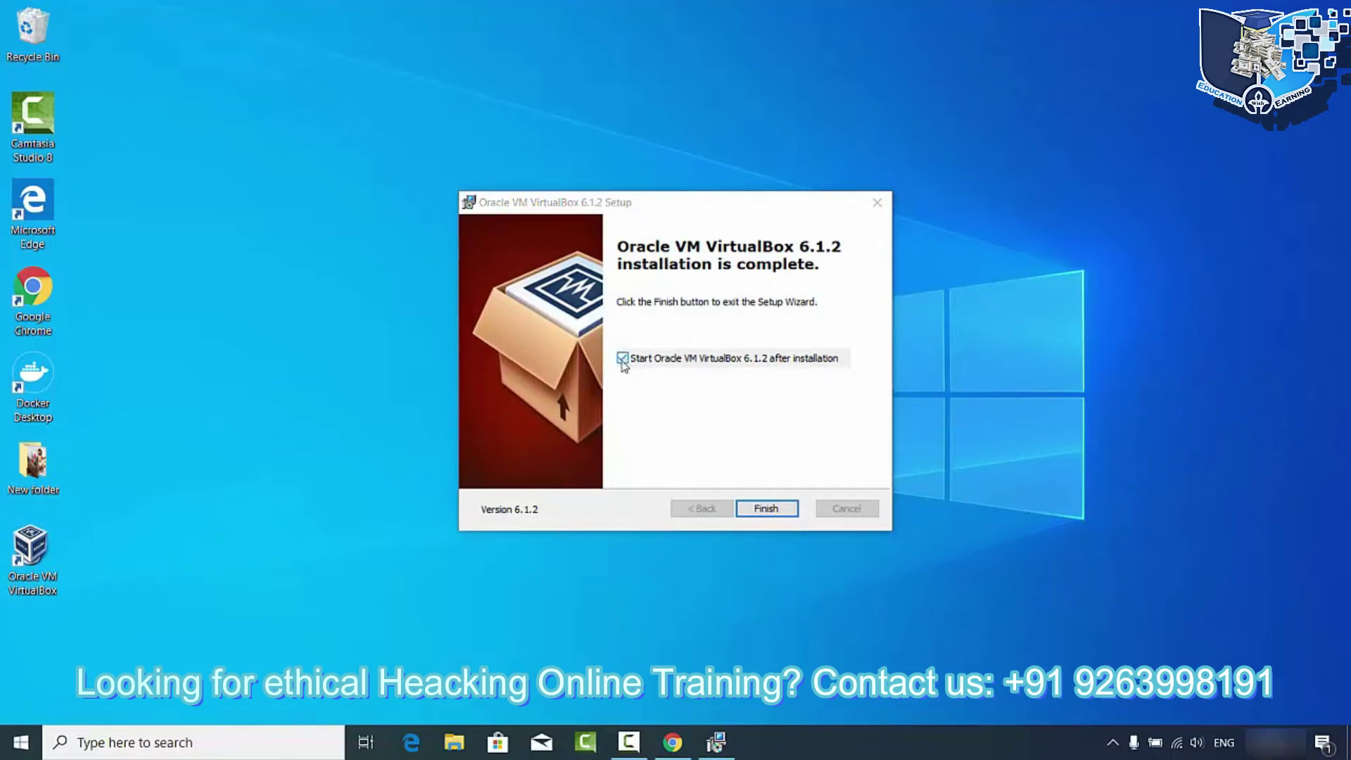
click(766, 508)
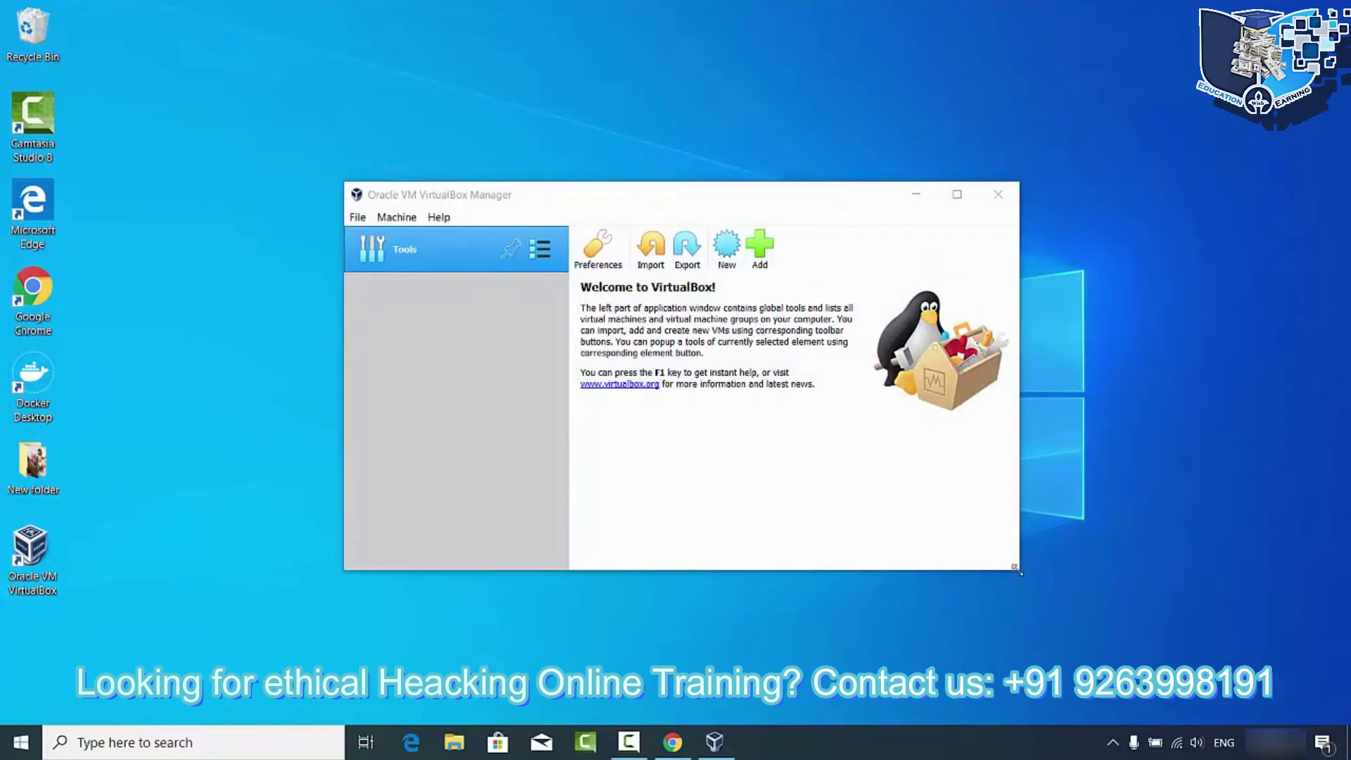
Close VirtualBox Manager, reopen it from its desktop shortcut and enlarge its window.
drag(1020, 573, 1169, 694)
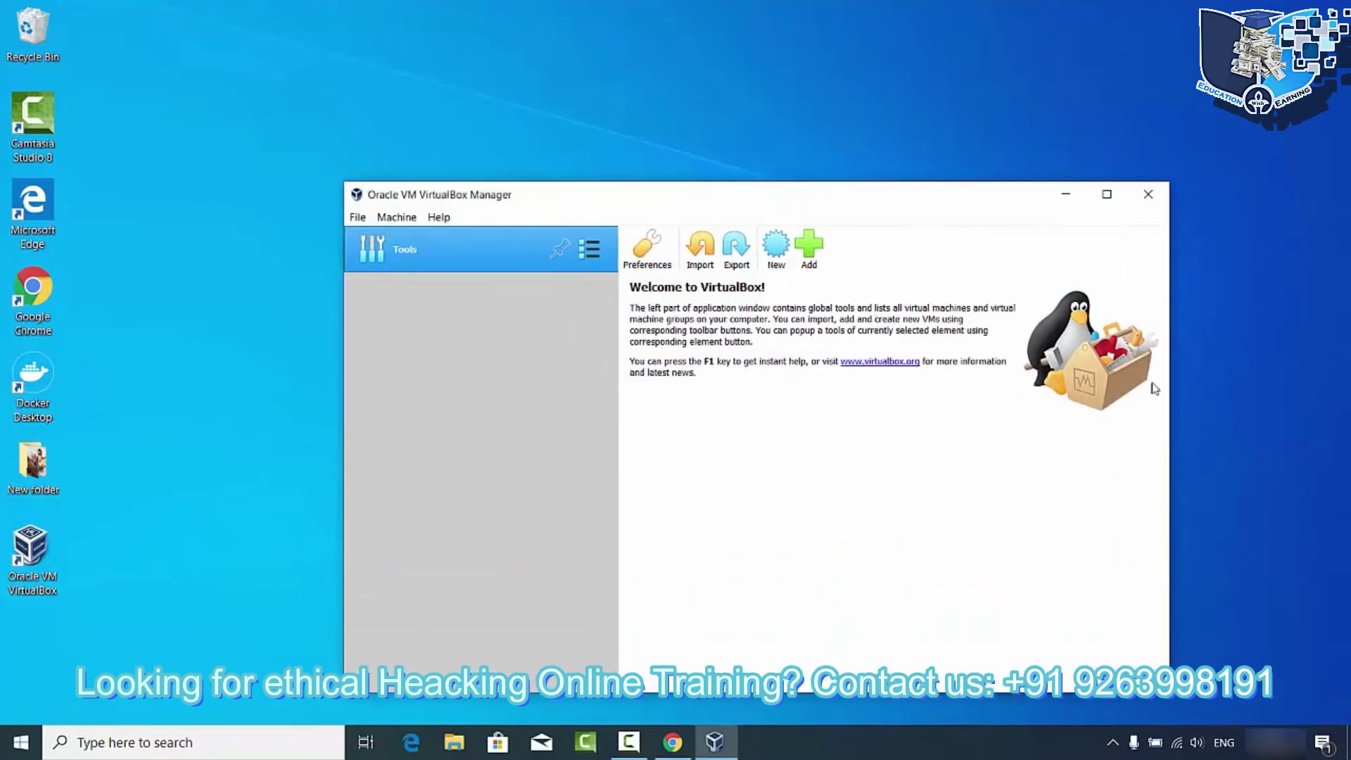
click(1165, 194)
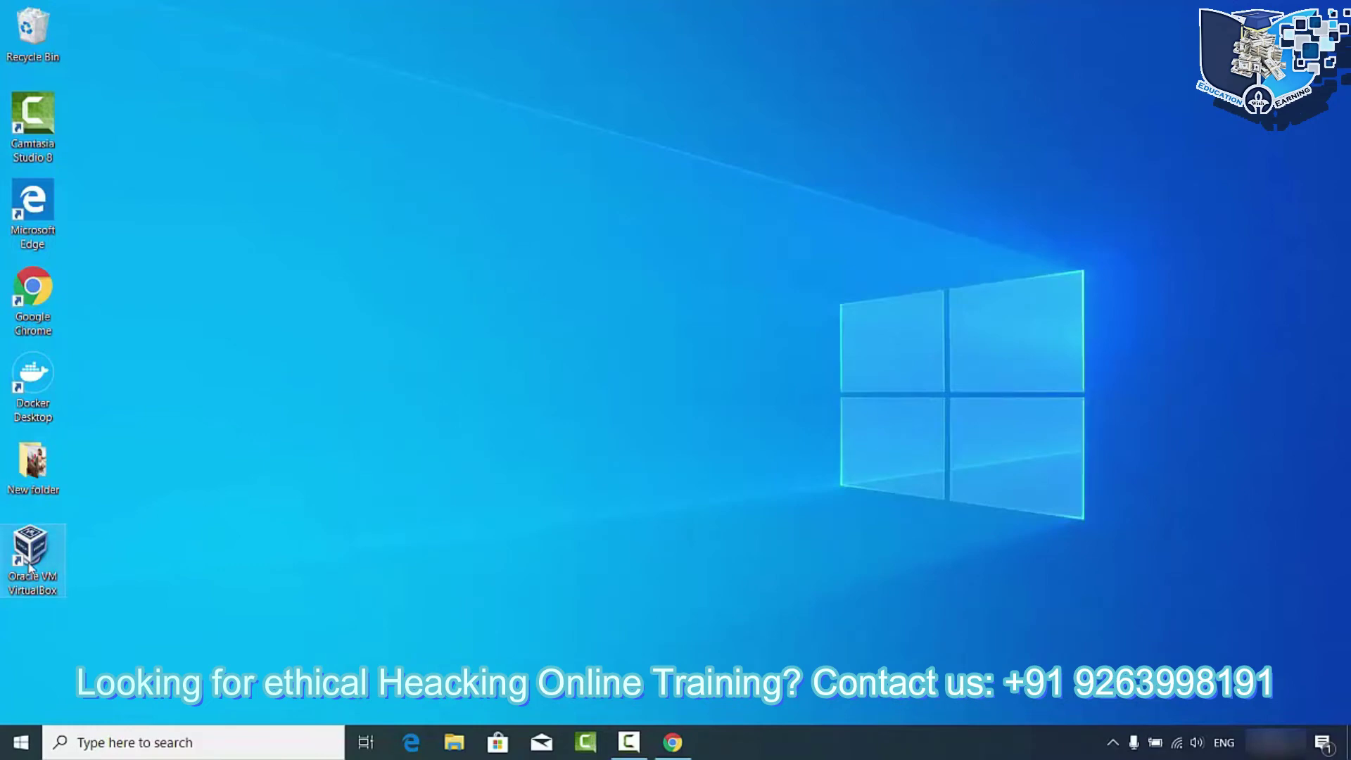
double_click(29, 567)
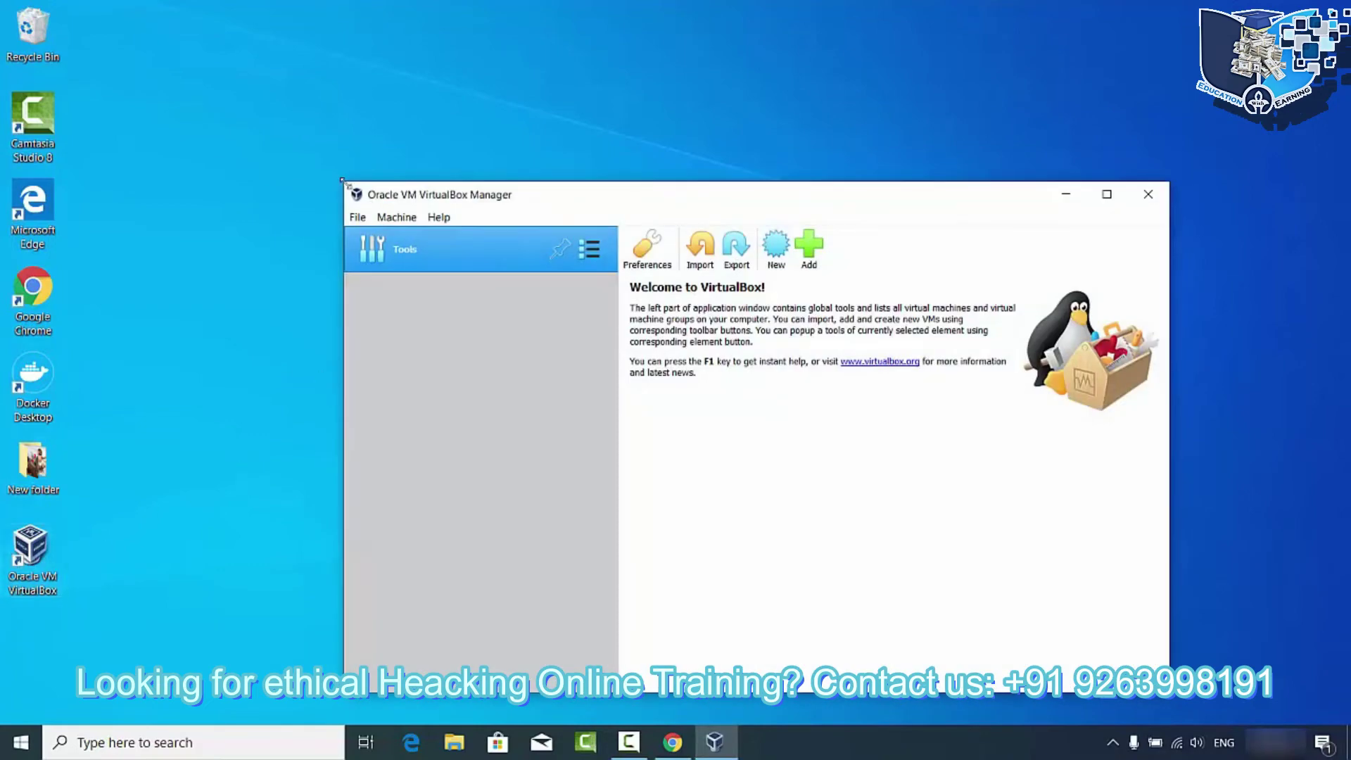
drag(339, 177, 177, 44)
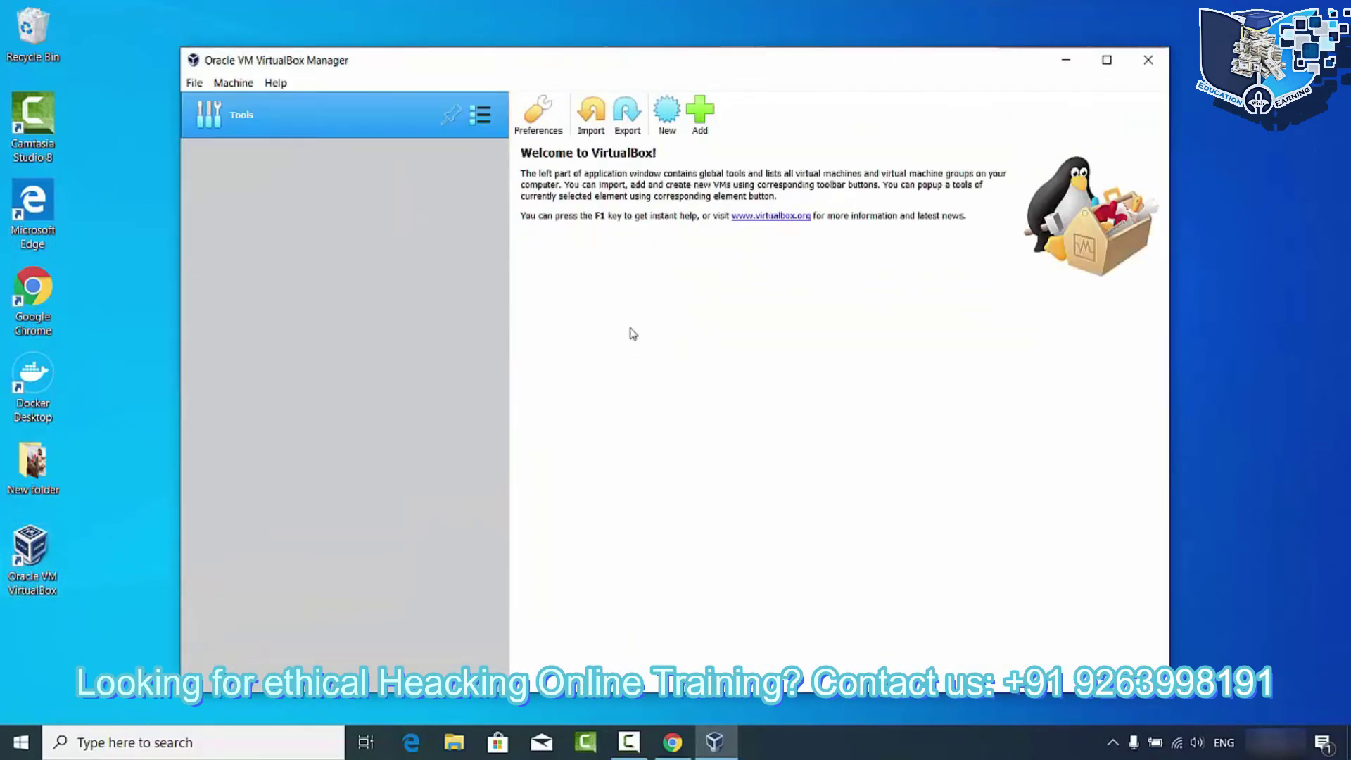
Start a new virtual machine named Ubuntu with type Linux and version Ubuntu (64-bit), and continue to its memory size.
click(665, 120)
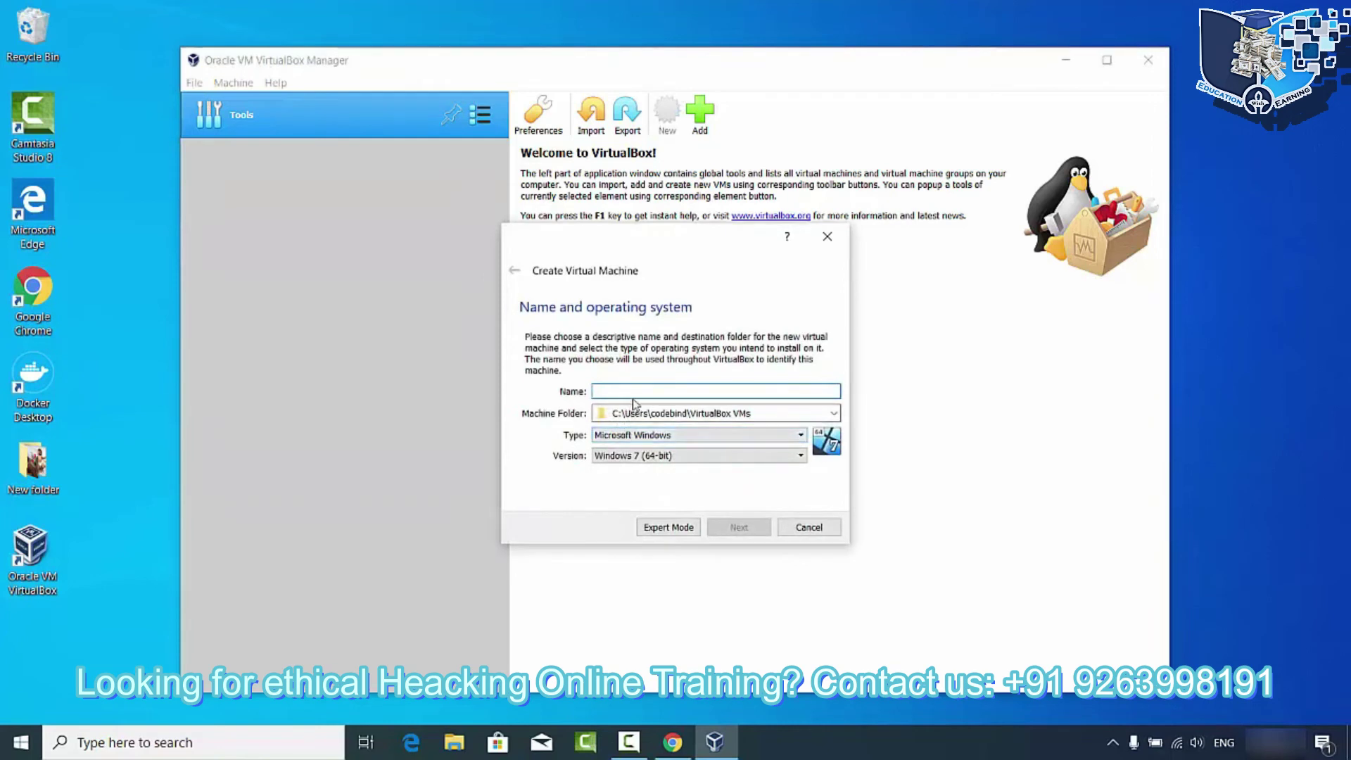
click(623, 437)
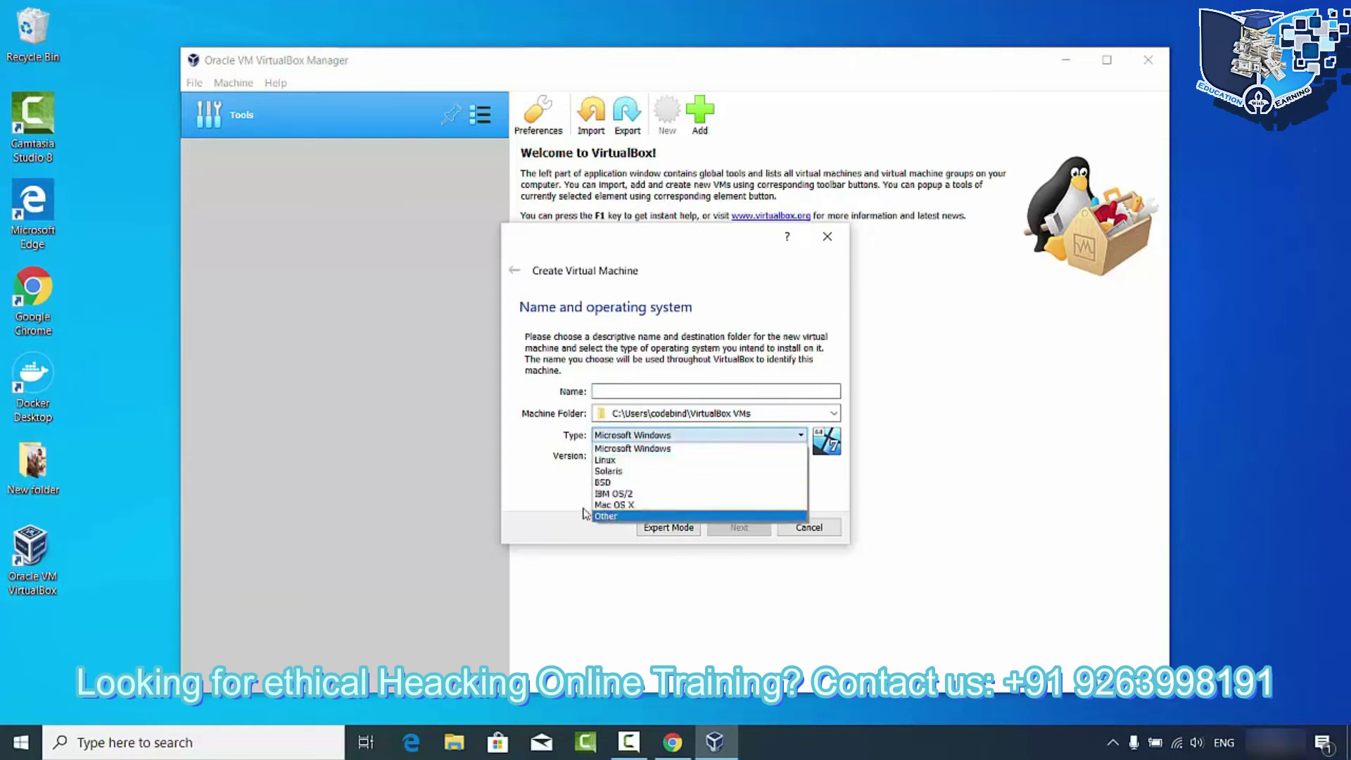
click(622, 392)
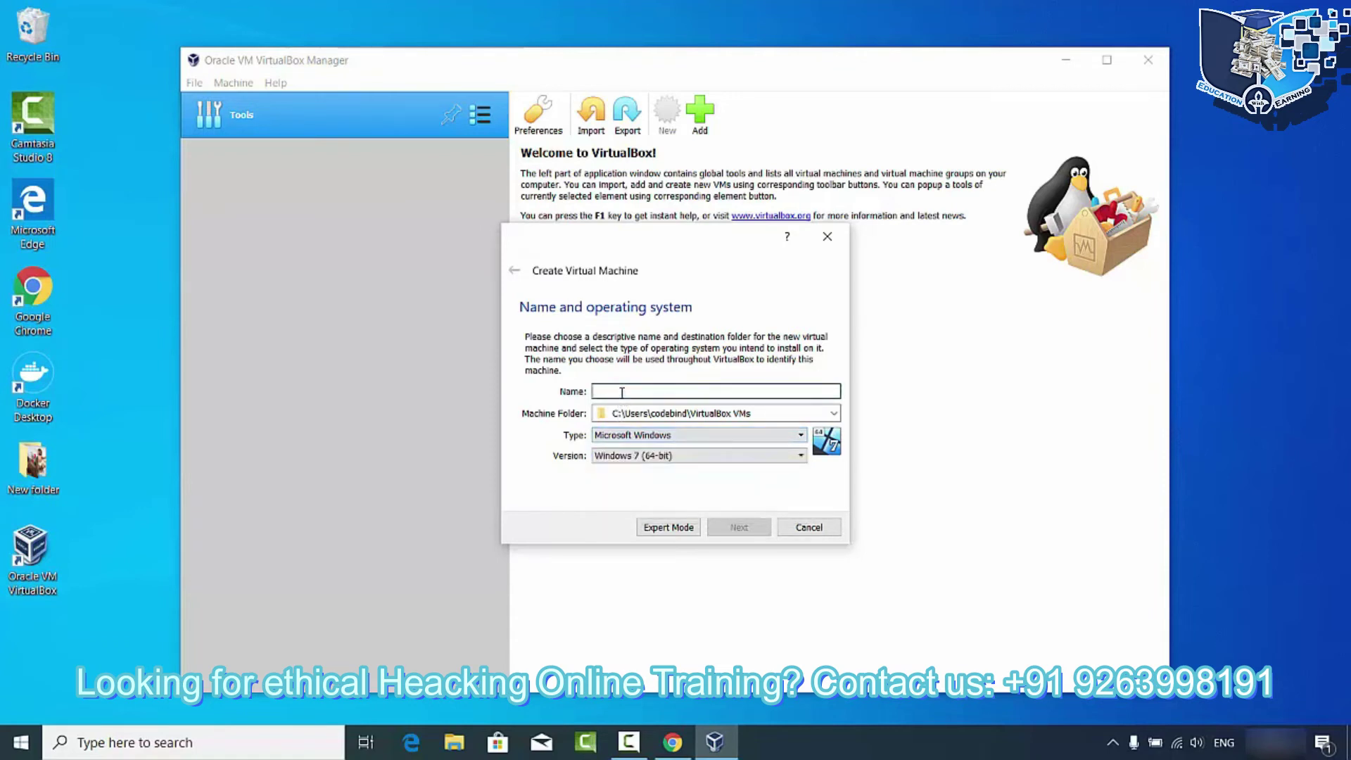
text(U)
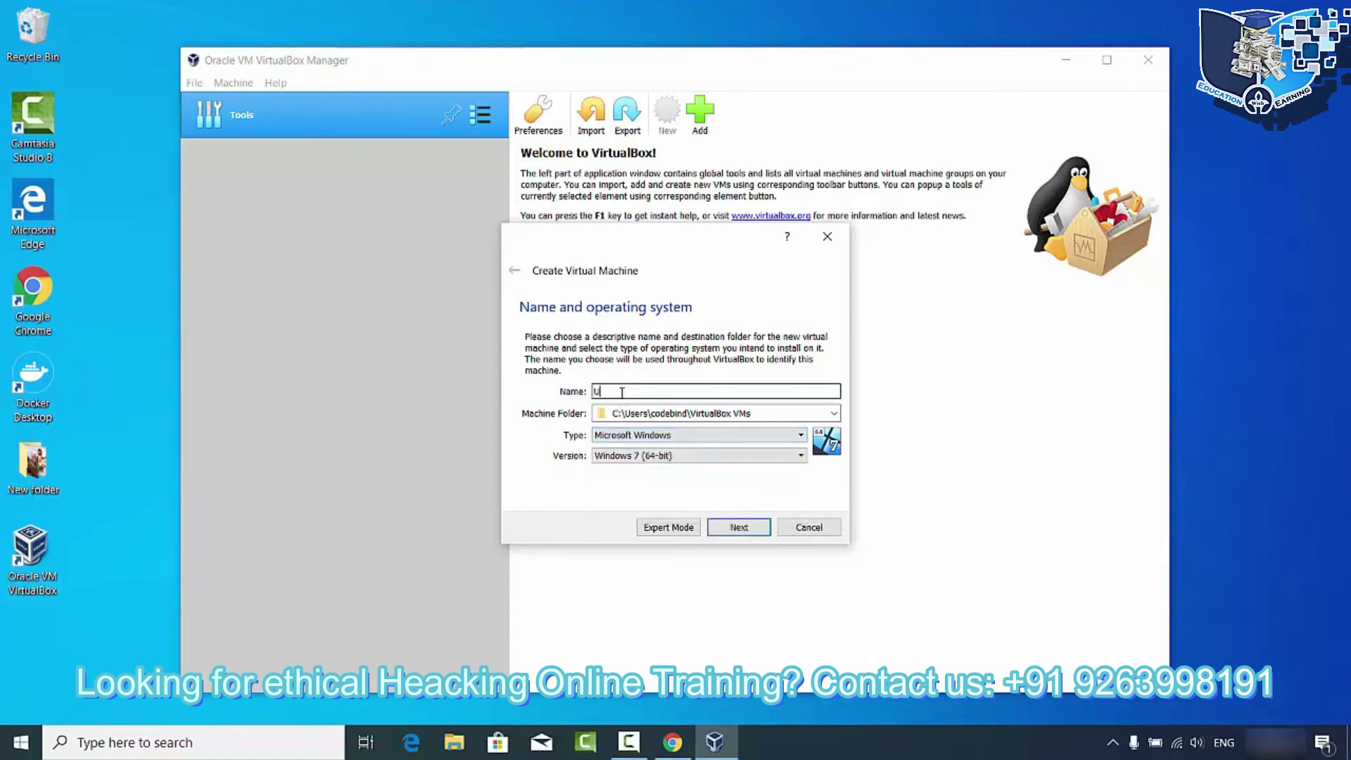
text(buntu)
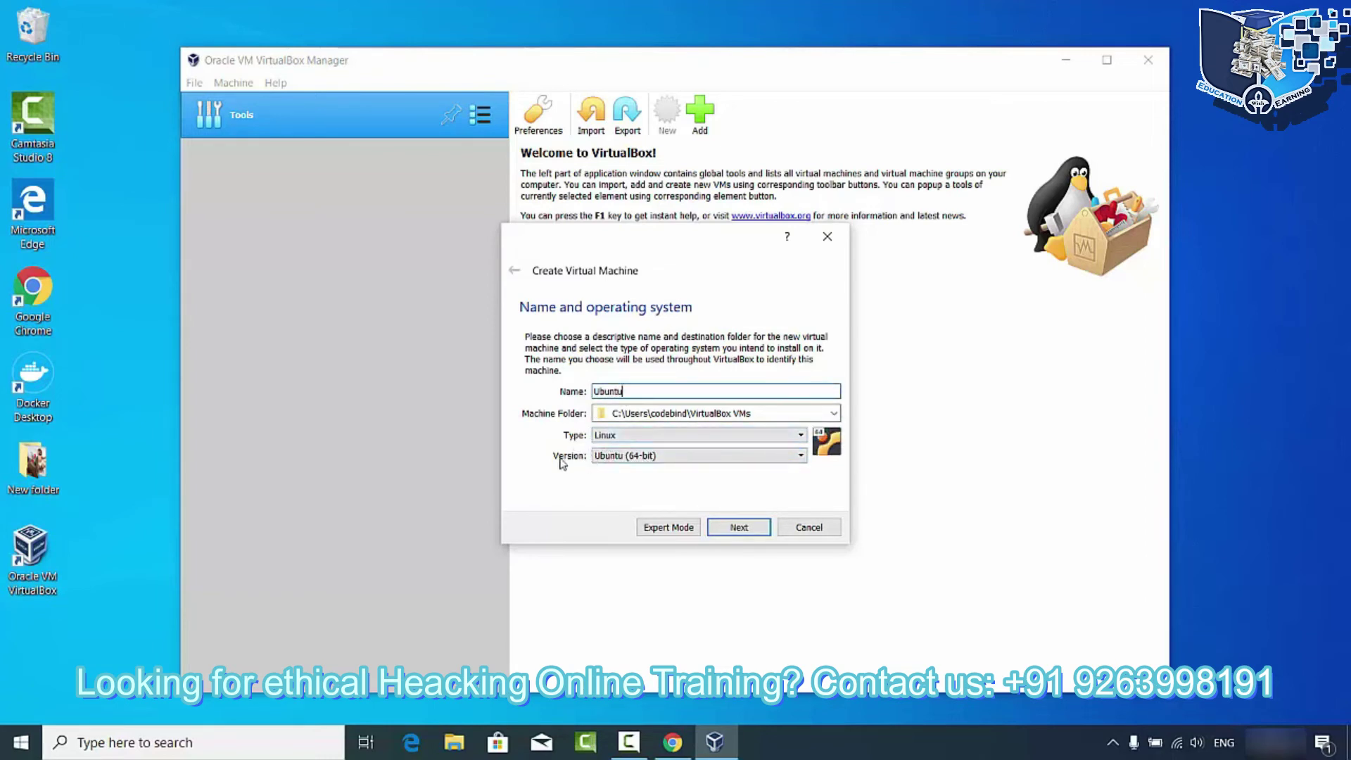
click(603, 458)
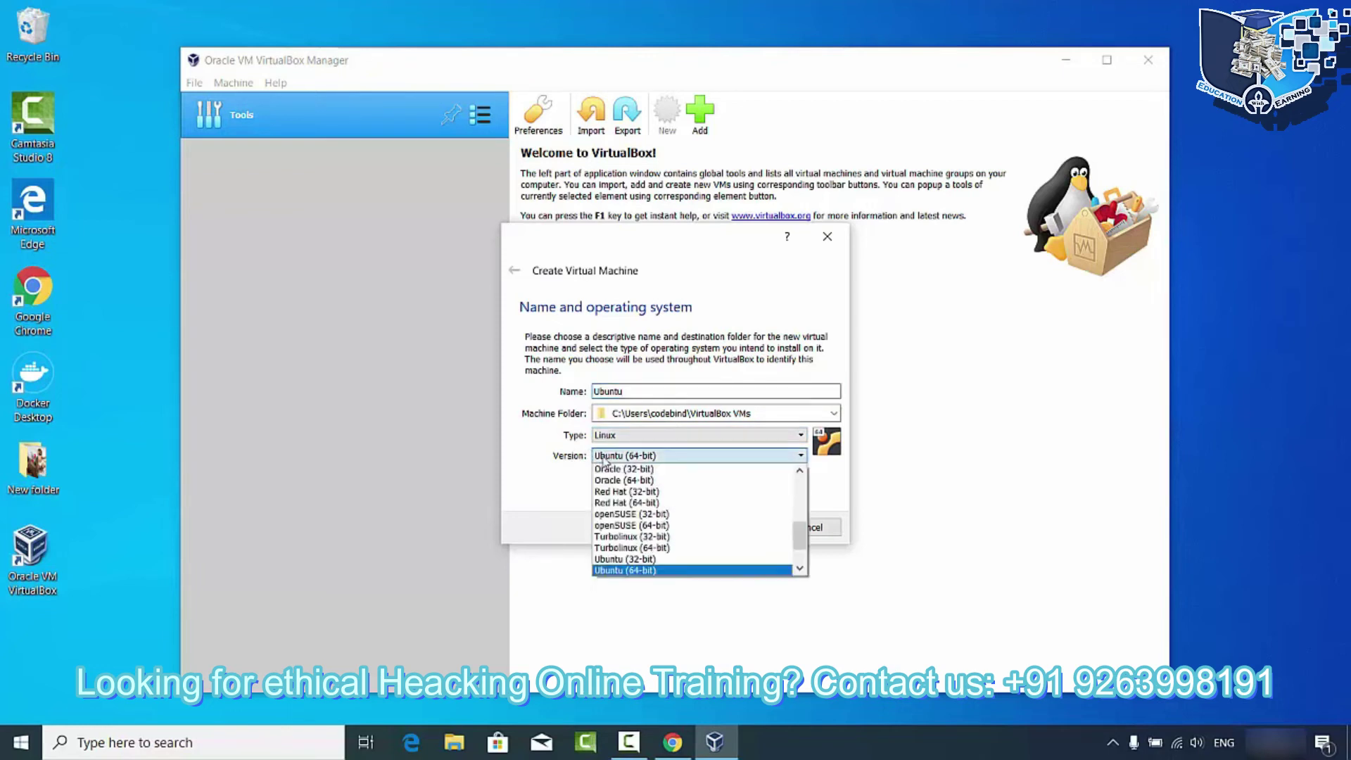
click(619, 571)
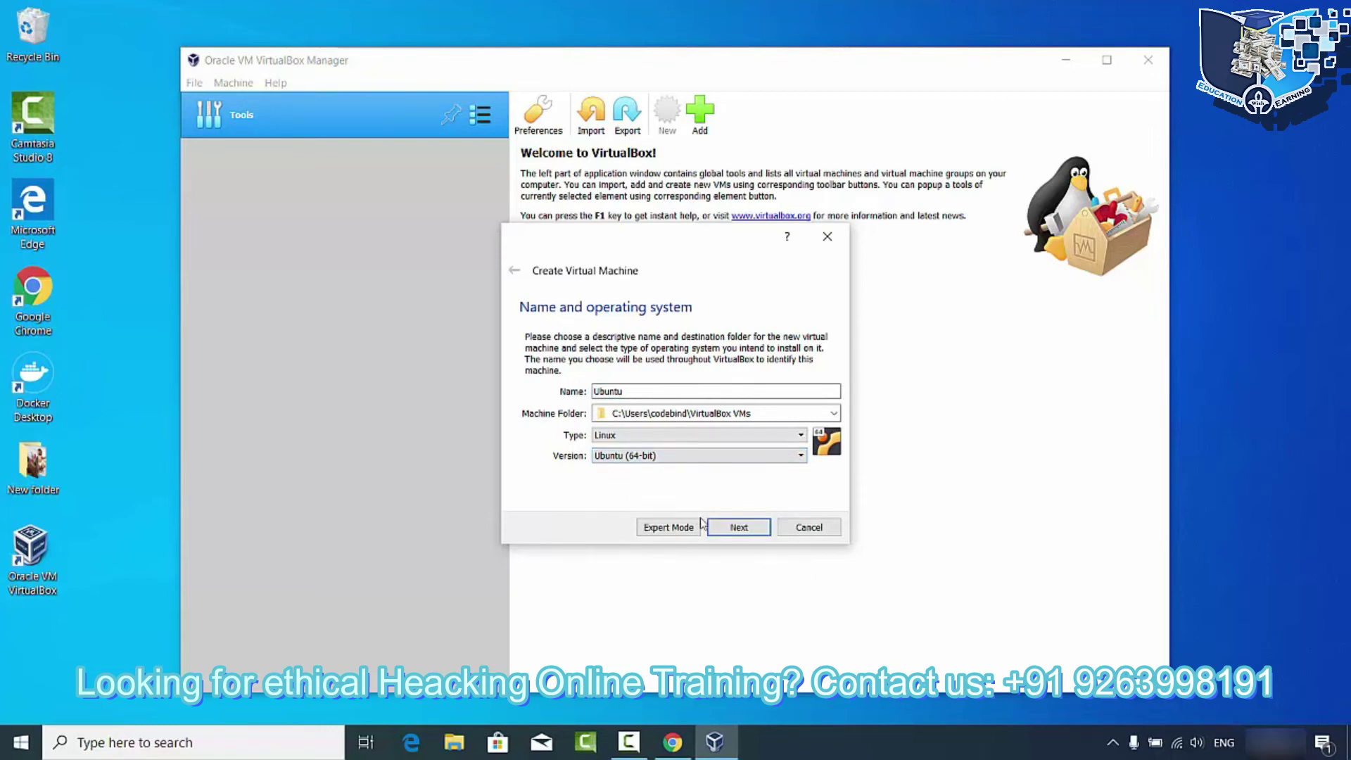
click(736, 529)
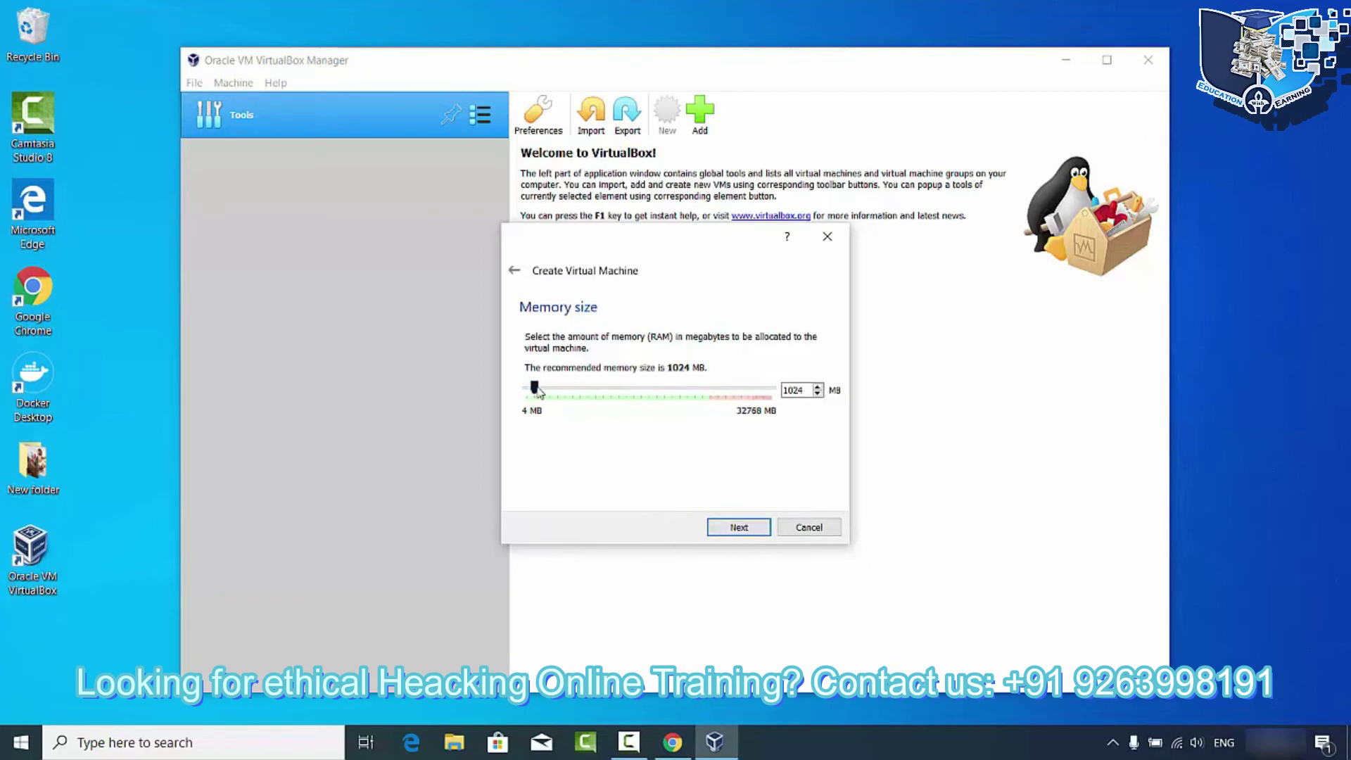
Raise the new virtual machine's memory size to about 14315 MB, and cancel the machine's creation.
drag(534, 388, 637, 388)
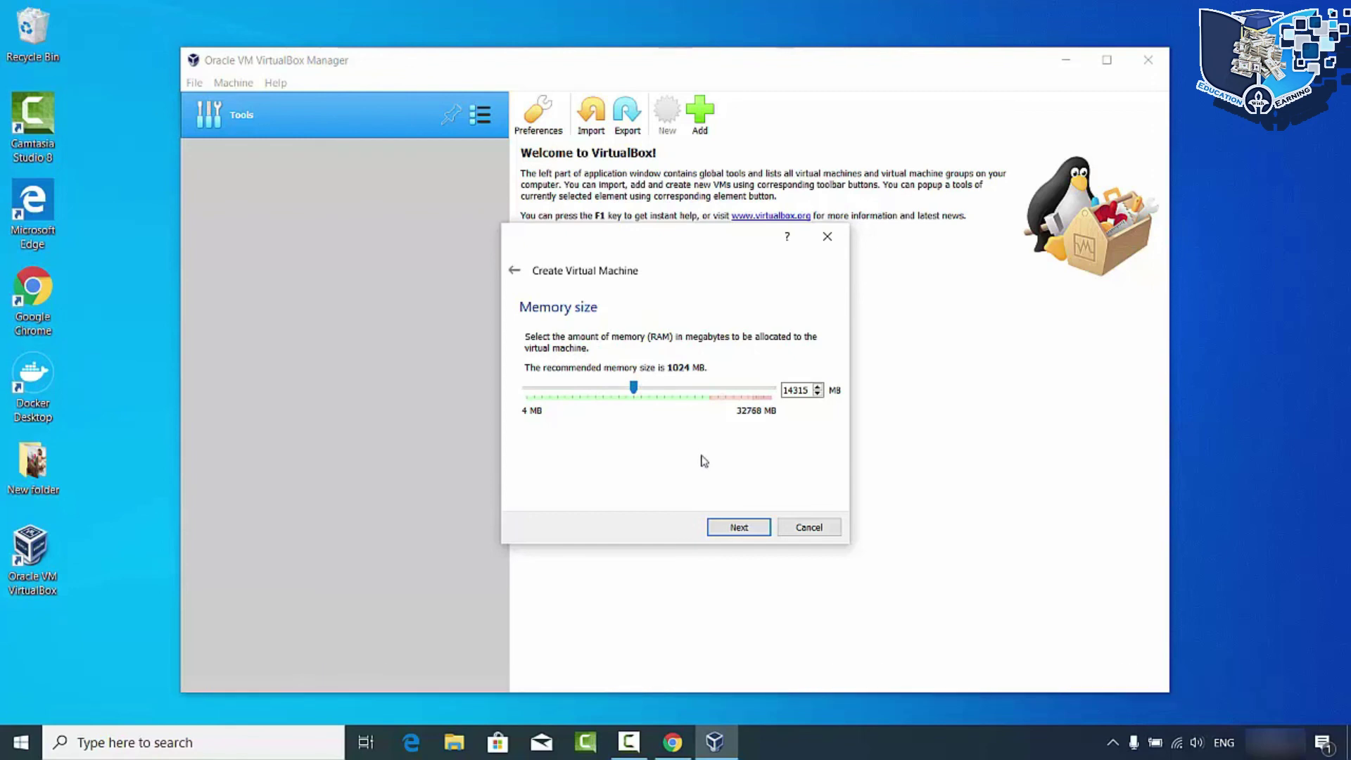
click(787, 530)
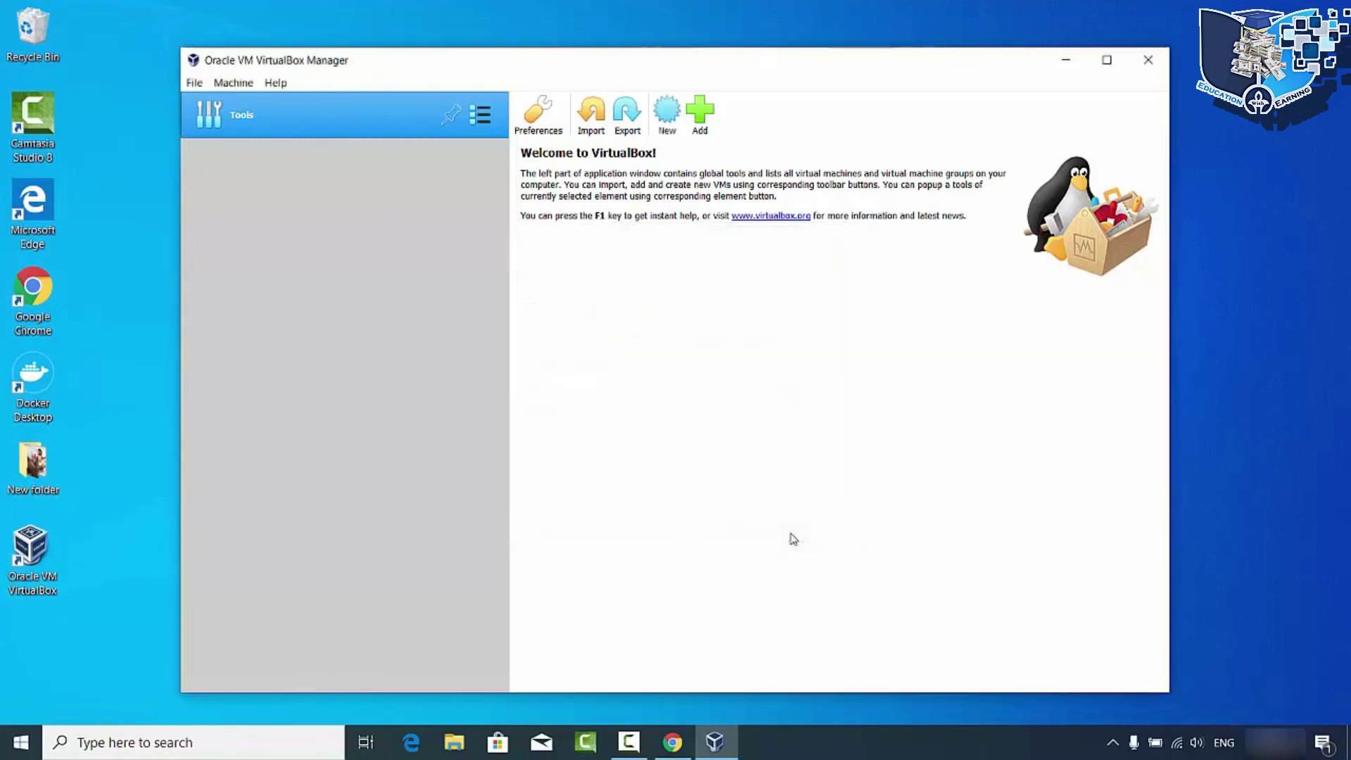
click(792, 749)
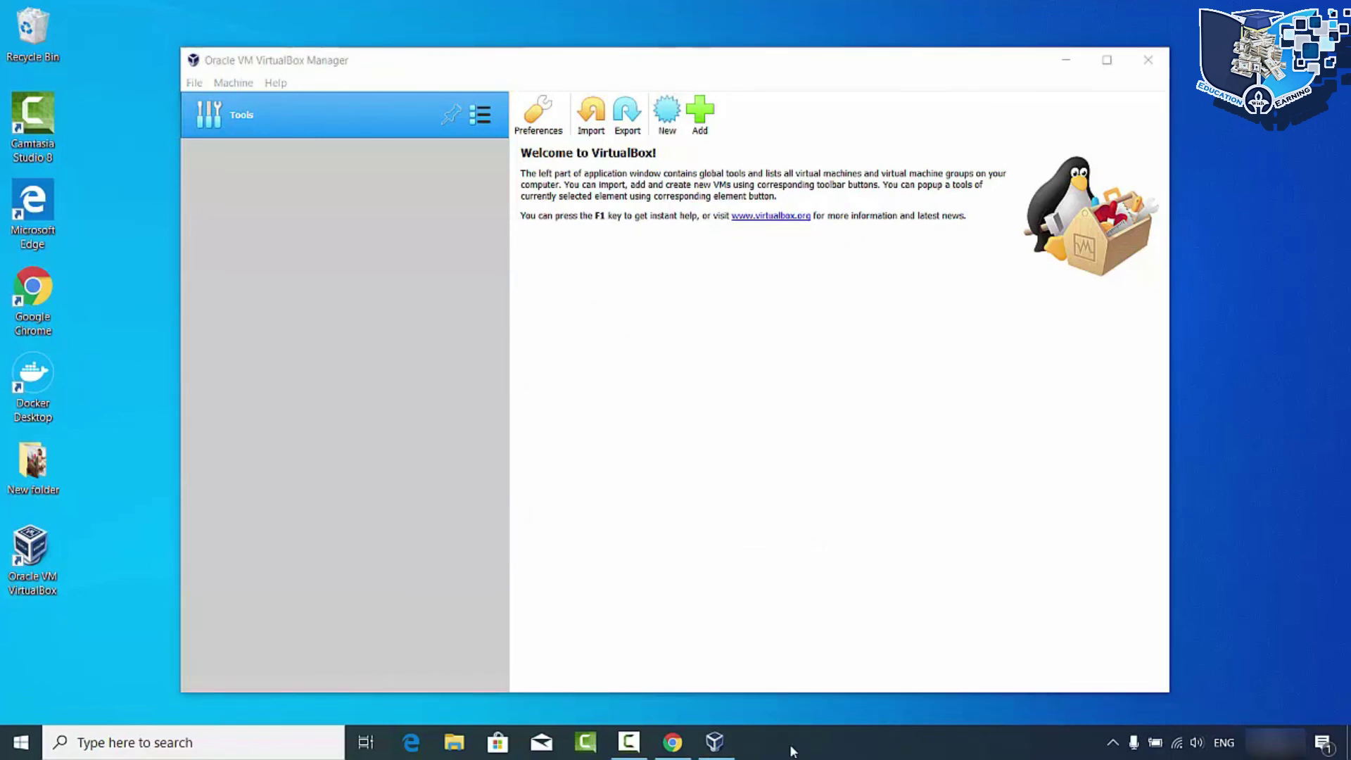